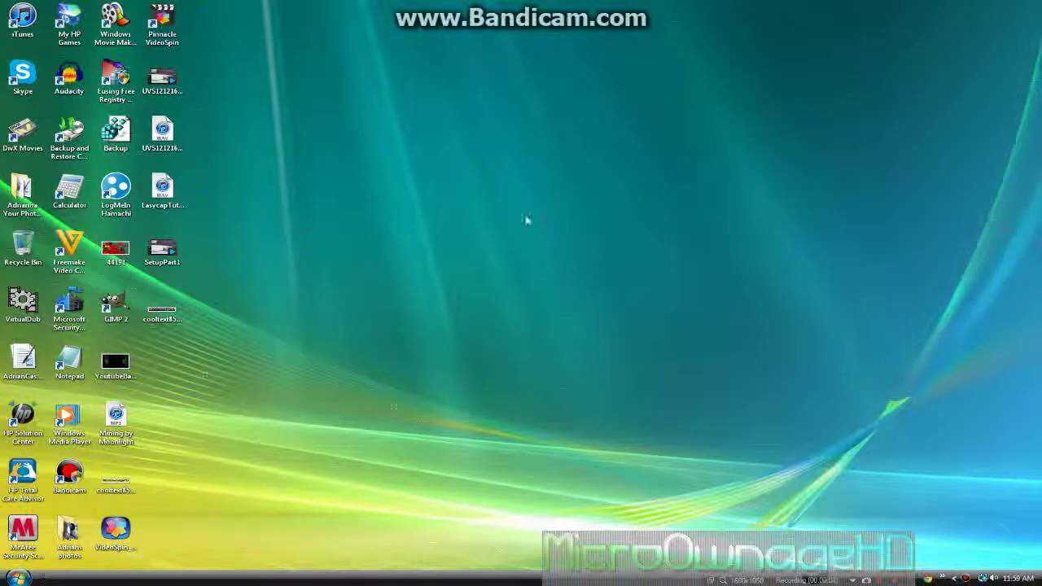
Launch Ulead VideoStudio SE DVD from the Start menu.
key("super")
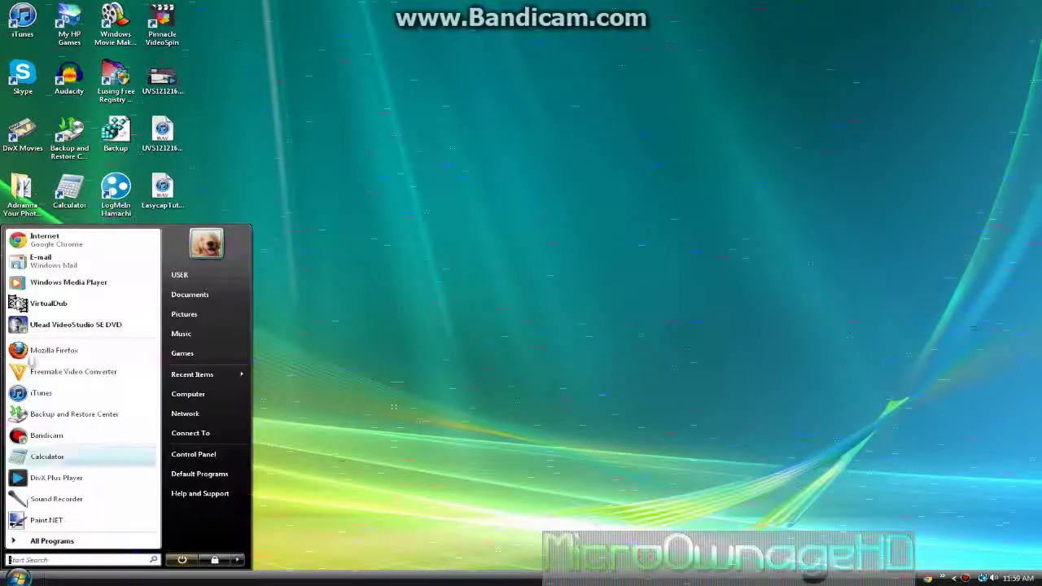
left_click(66, 326)
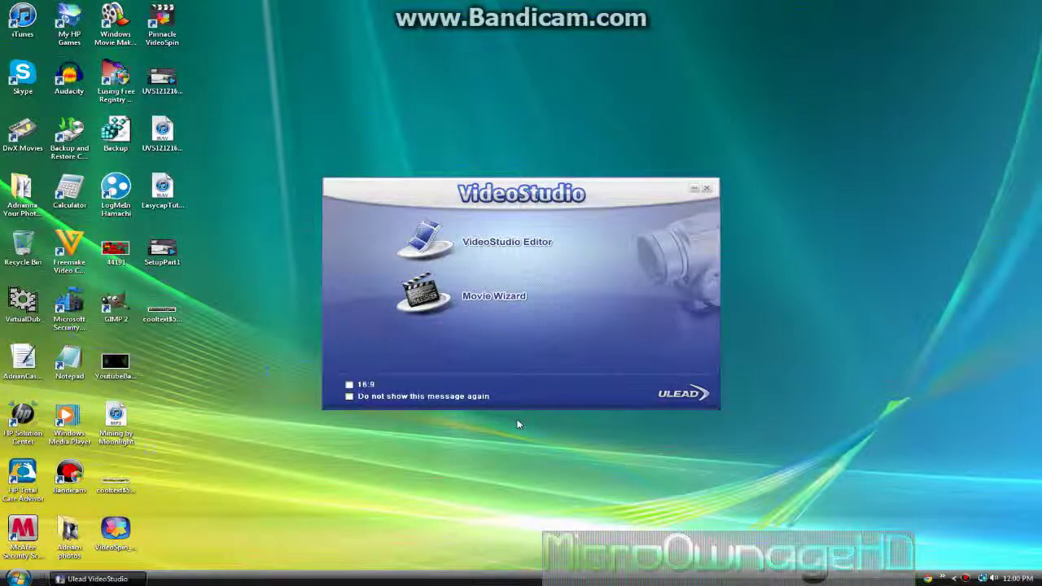
Start the Movie Wizard and bring up its Capture settings with Duration, Source and Format.
left_click(458, 303)
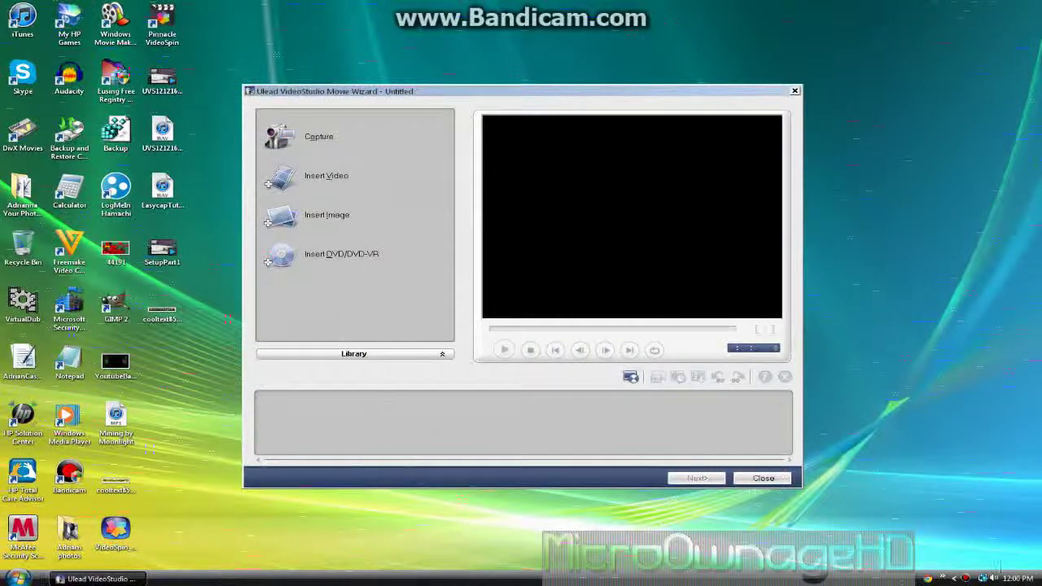
left_click(995, 579)
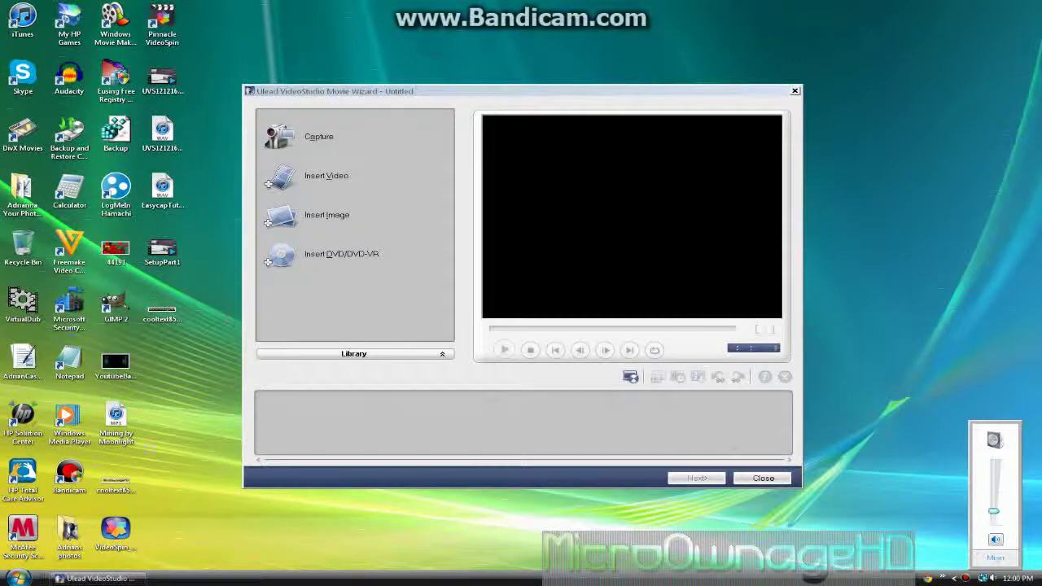
left_click(281, 137)
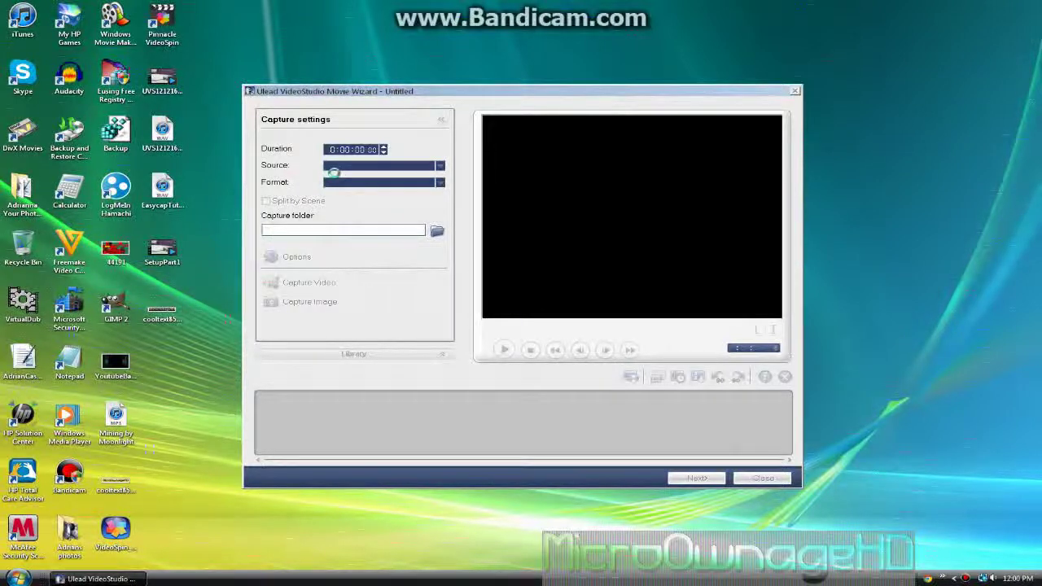
Select AV 300 GRABSTER as the capture source and open the Options list.
left_click(346, 168)
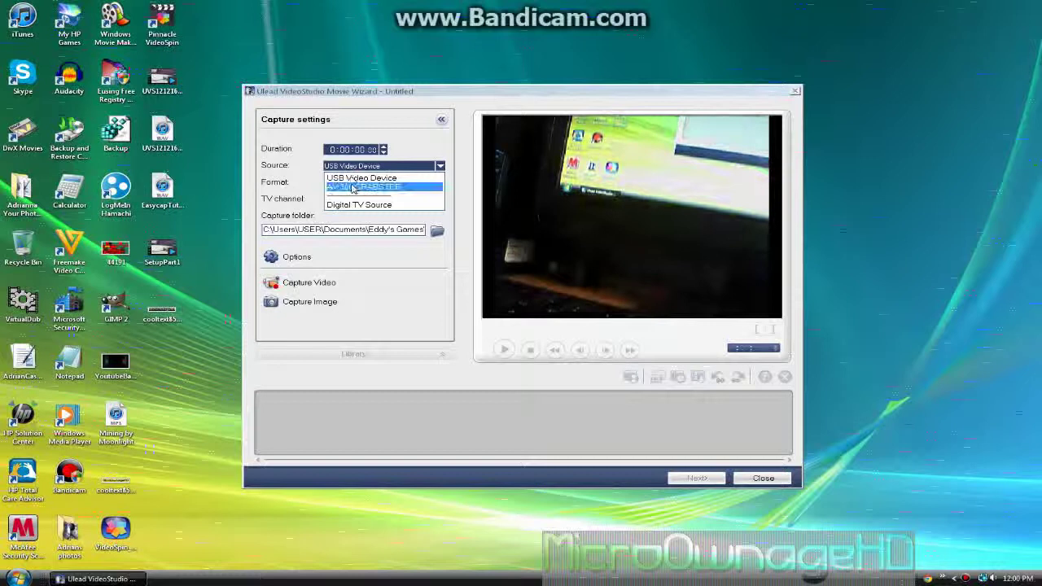
left_click(352, 187)
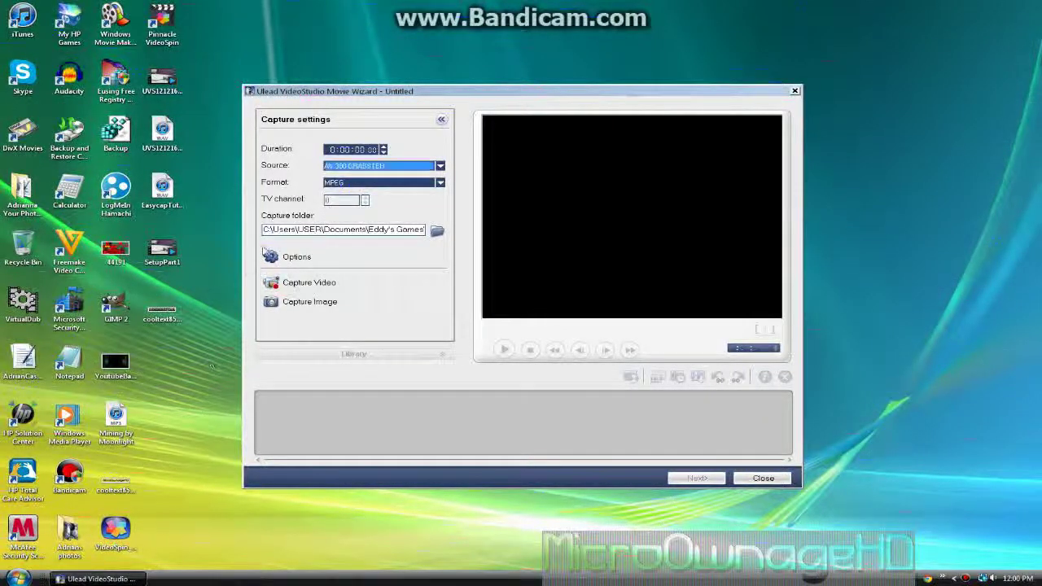
left_click(278, 259)
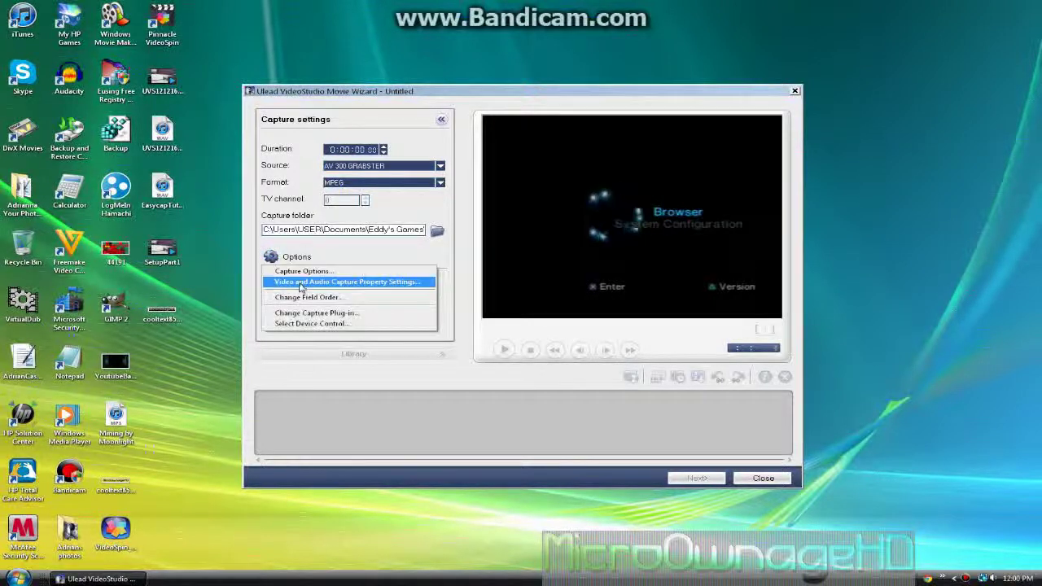
In the Video and Audio Capture Property Settings, raise the brightness to 146.
left_click(303, 282)
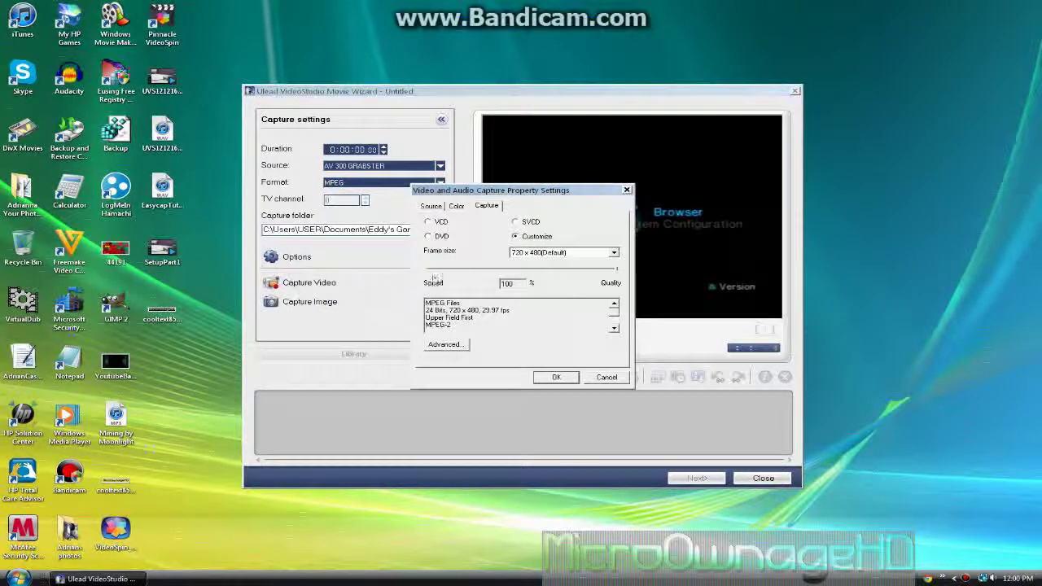
left_click(457, 206)
left_click(430, 205)
left_click(456, 206)
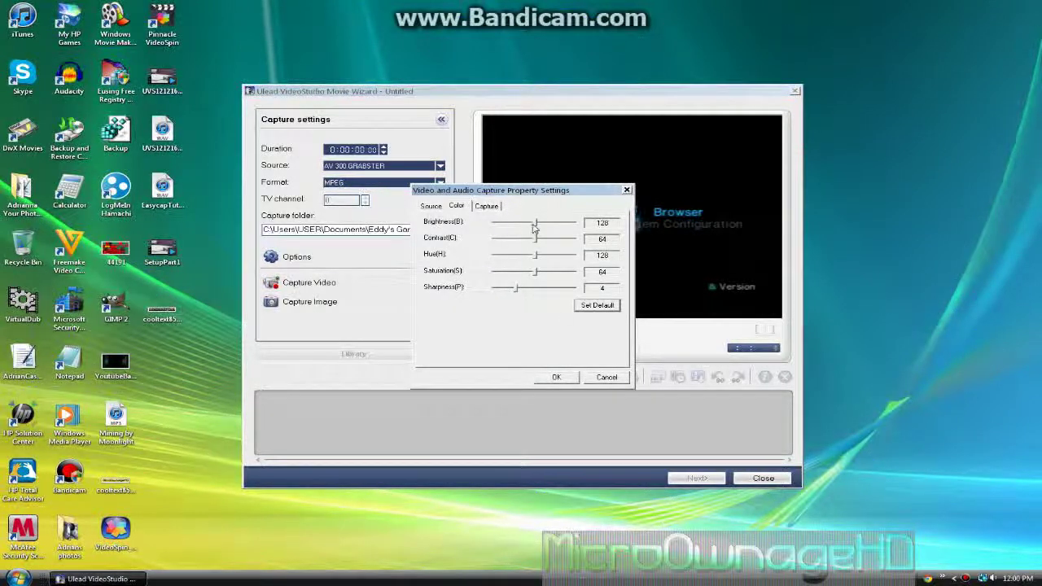
left_click_drag(538, 226, 541, 226)
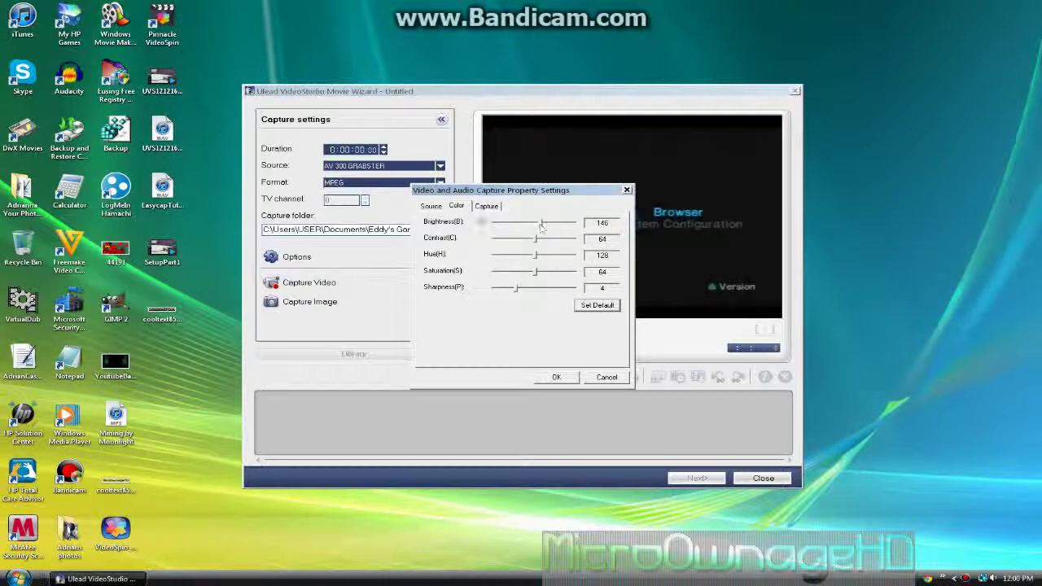
Use Video S-video input, Stereo Mix audio and NTSC TV system.
left_click(425, 208)
left_click(543, 236)
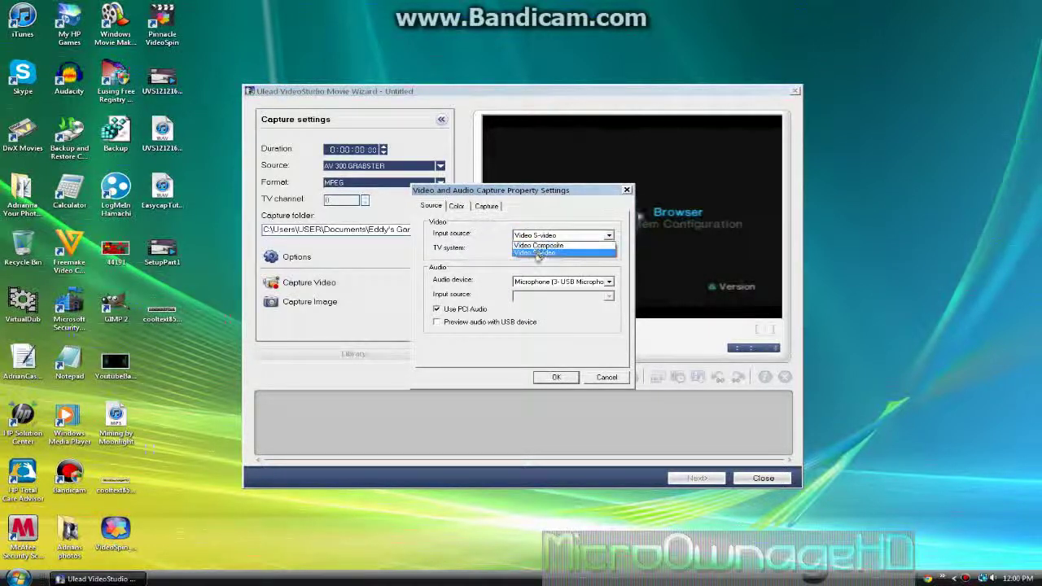
left_click(538, 252)
left_click(539, 282)
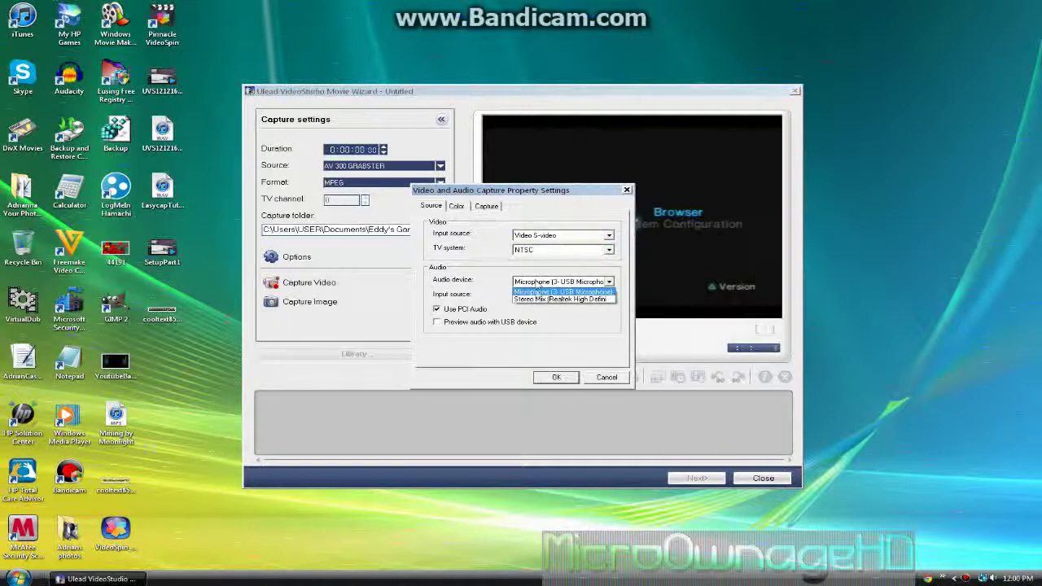
left_click(537, 303)
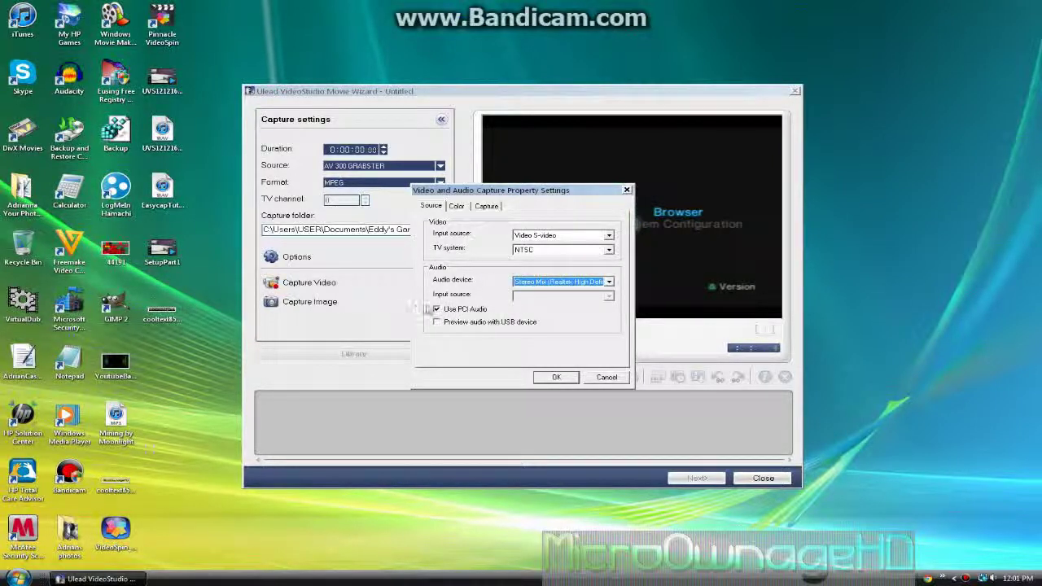
left_click(517, 282)
left_click(512, 309)
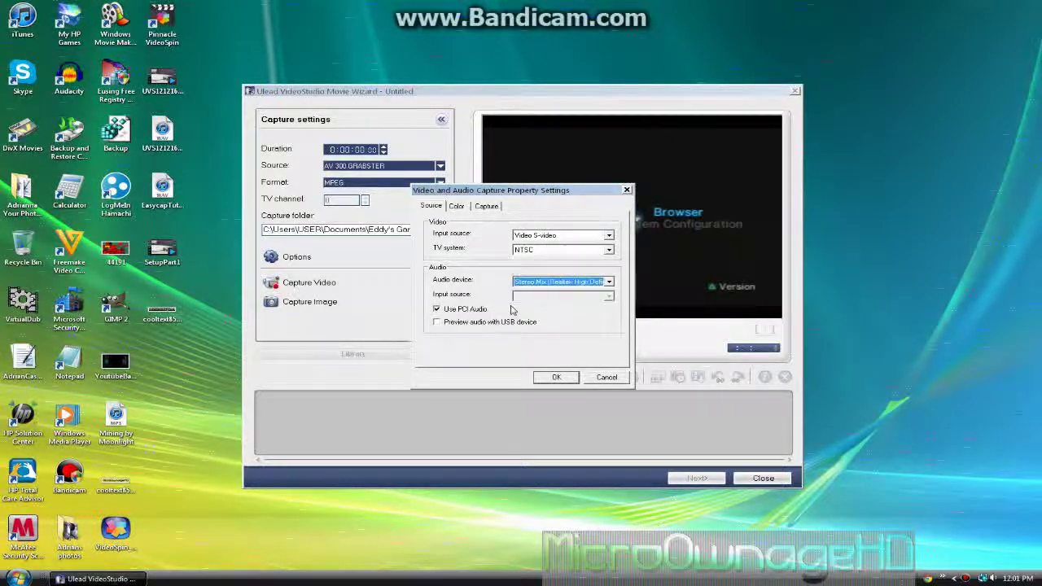
left_click(530, 250)
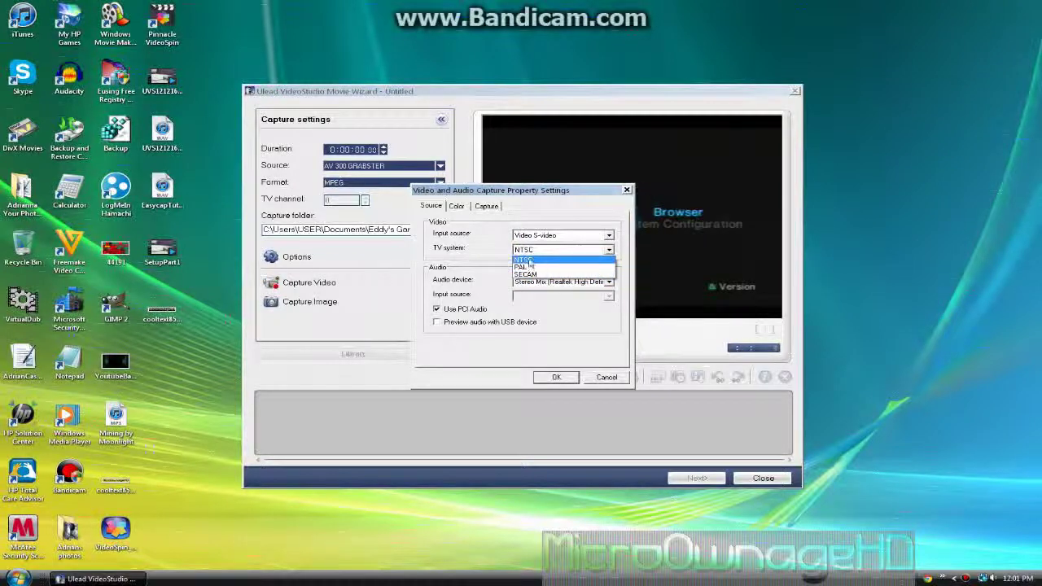
left_click(464, 210)
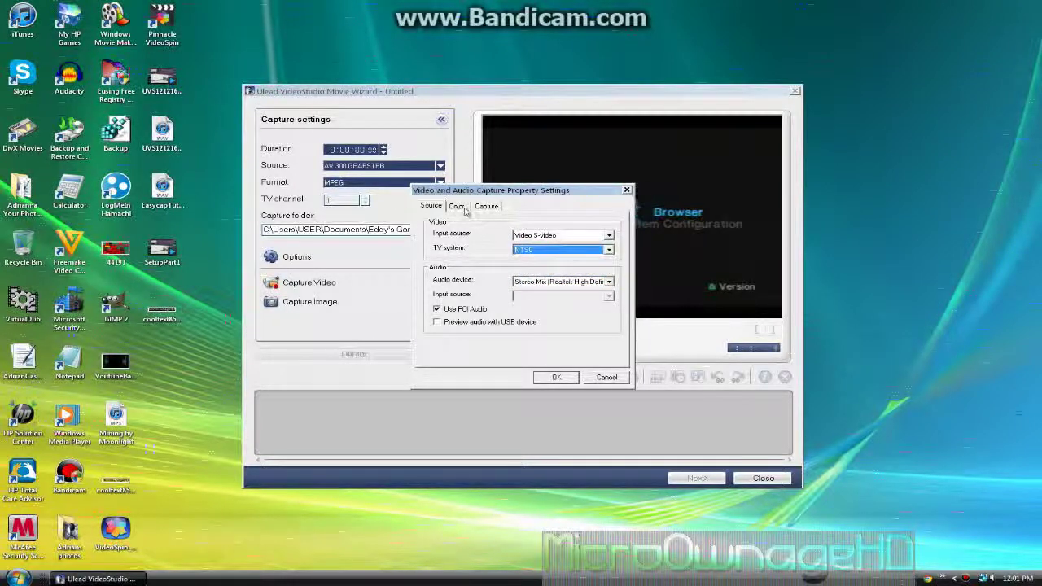
left_click(465, 210)
left_click(476, 210)
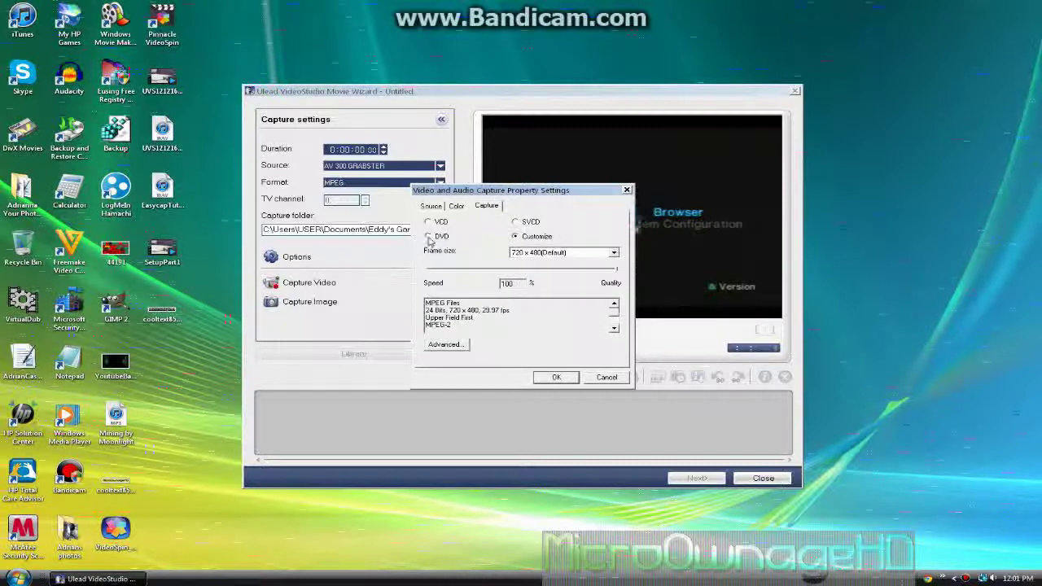
Choose the DVD preset with DVD NTSC (720x480) template, no deinterlacing and 16:9 aspect.
left_click(428, 237)
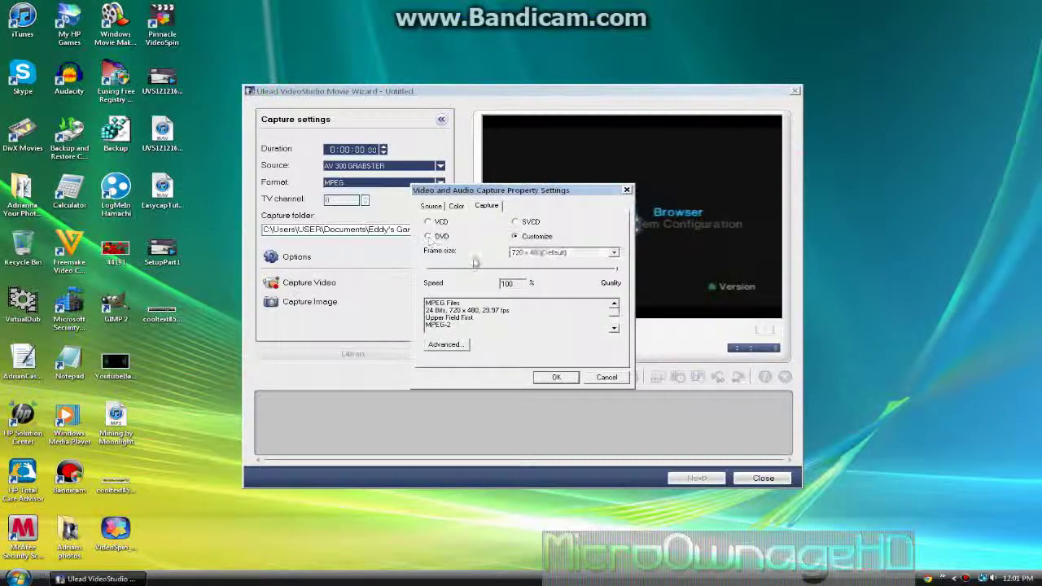
left_click(428, 236)
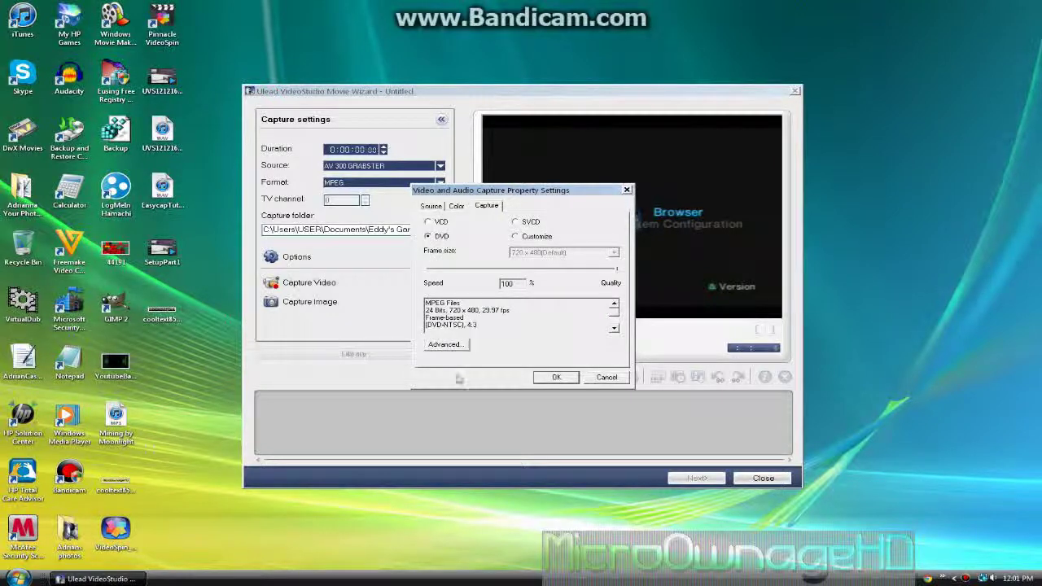
left_click(446, 344)
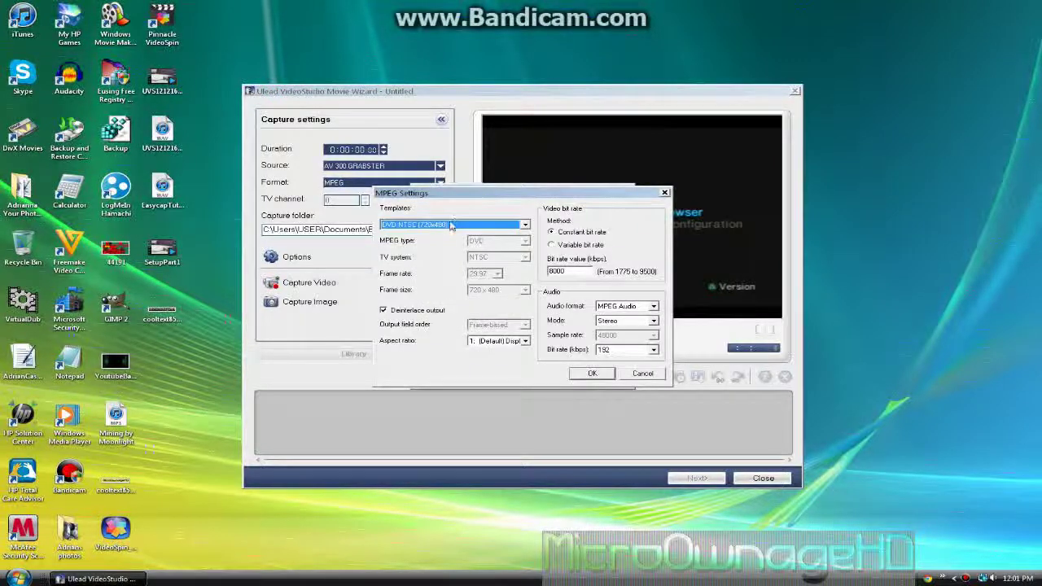
left_click(450, 226)
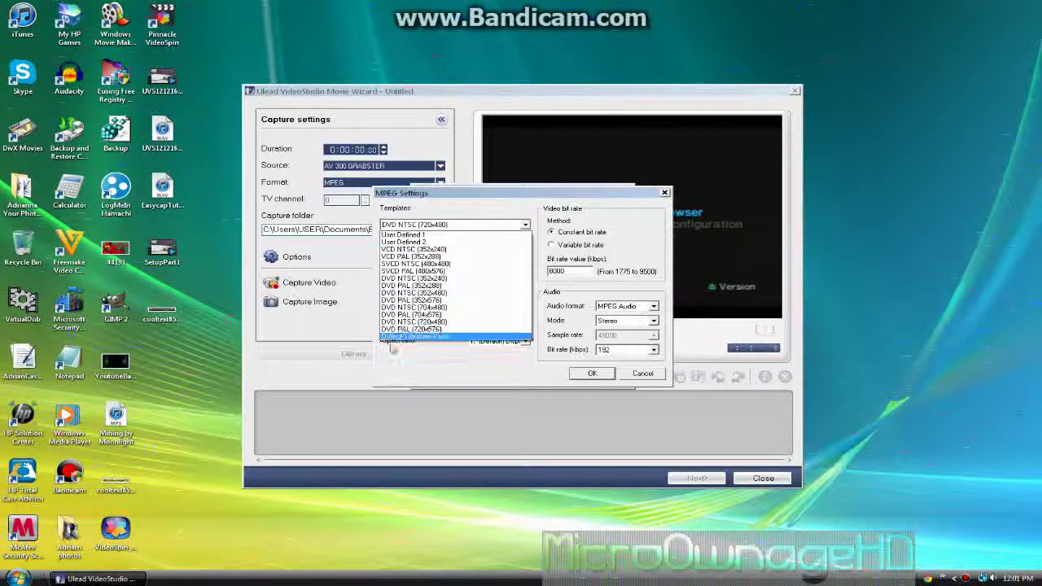
left_click(435, 322)
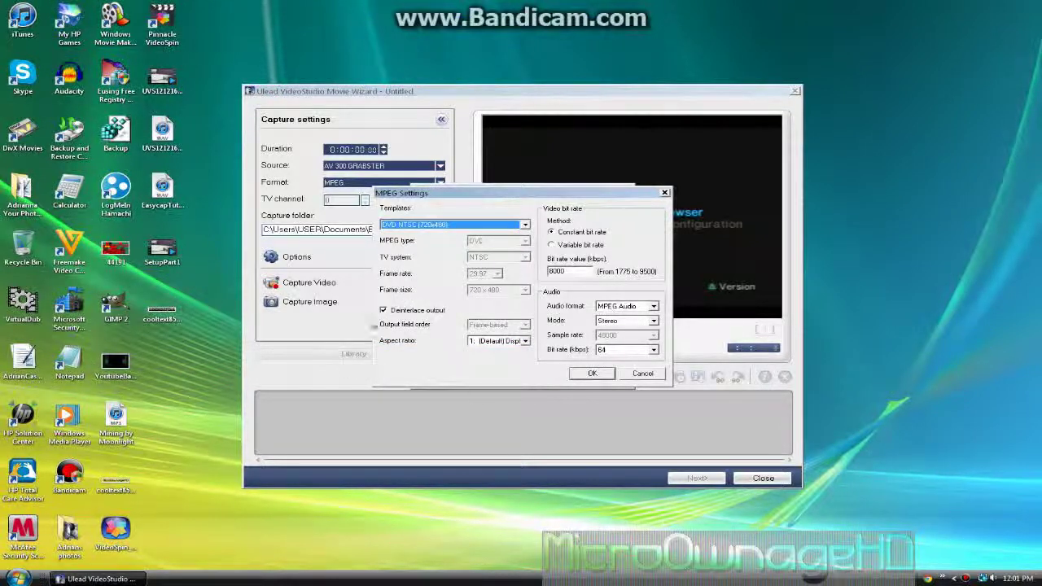
left_click(383, 310)
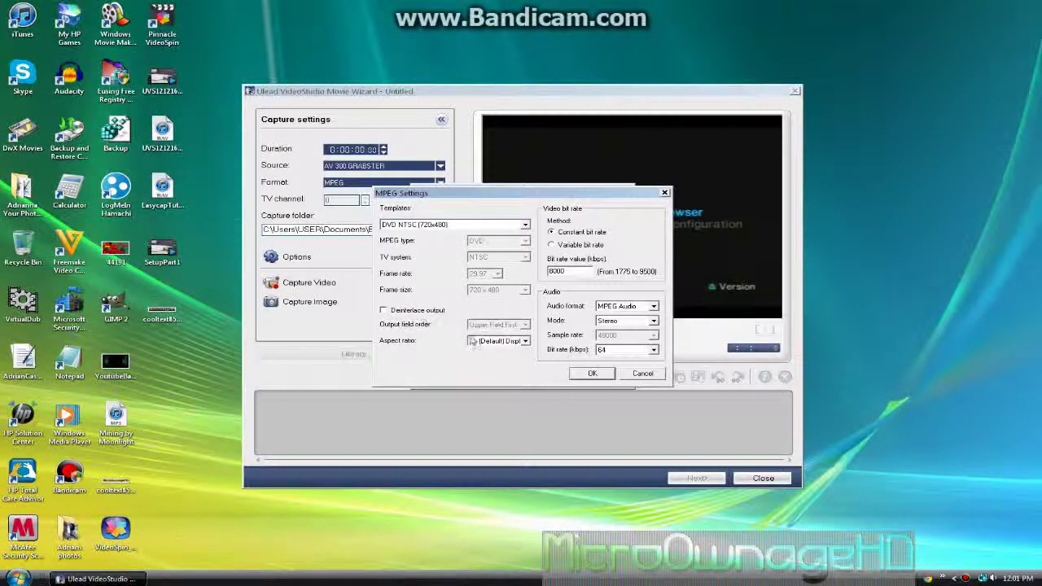
left_click(504, 342)
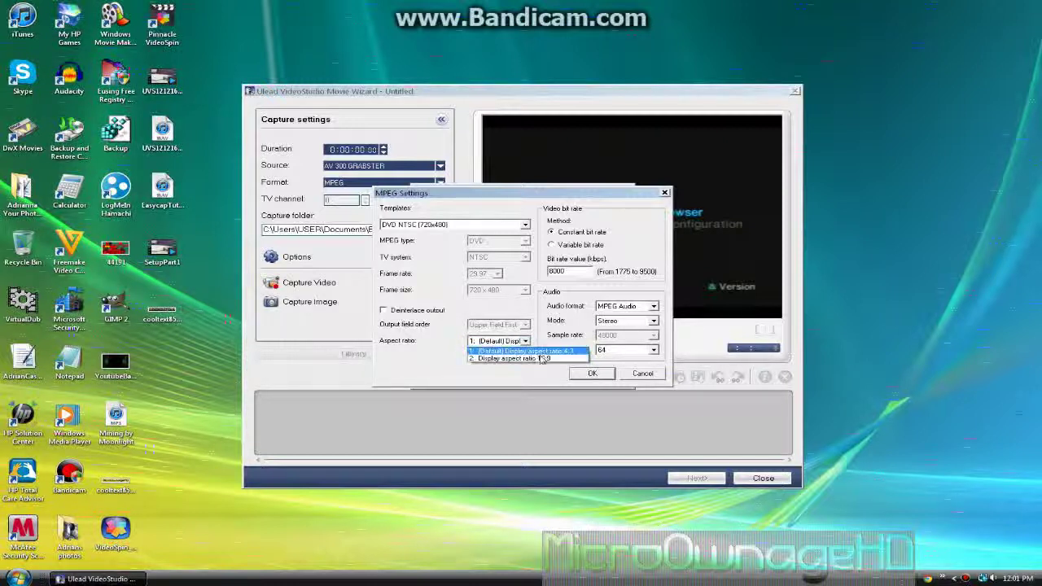
left_click(533, 358)
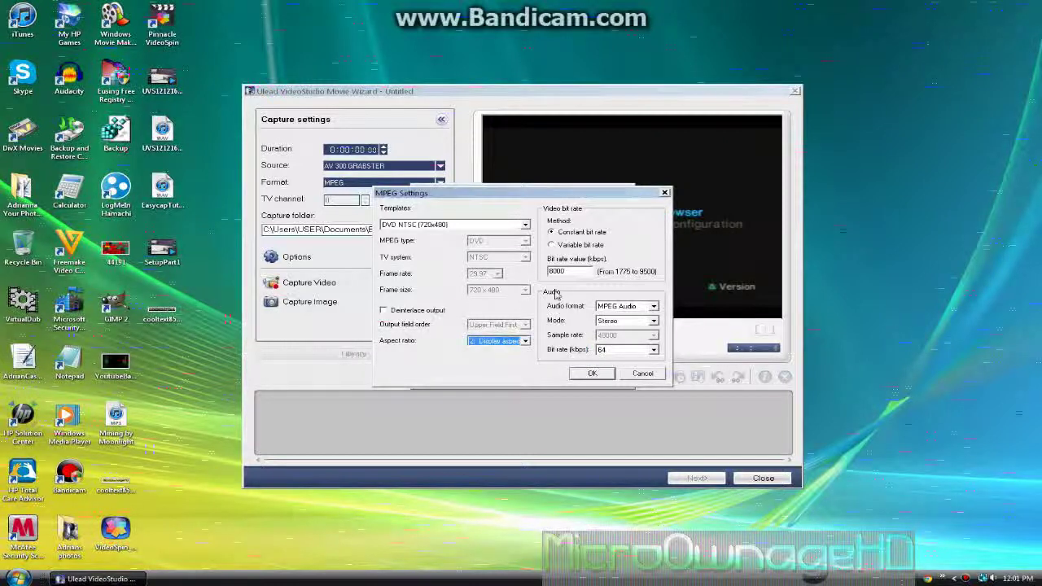
Set the audio to MPEG Audio, Stereo, 192 kbps and confirm the MPEG settings.
left_click(623, 306)
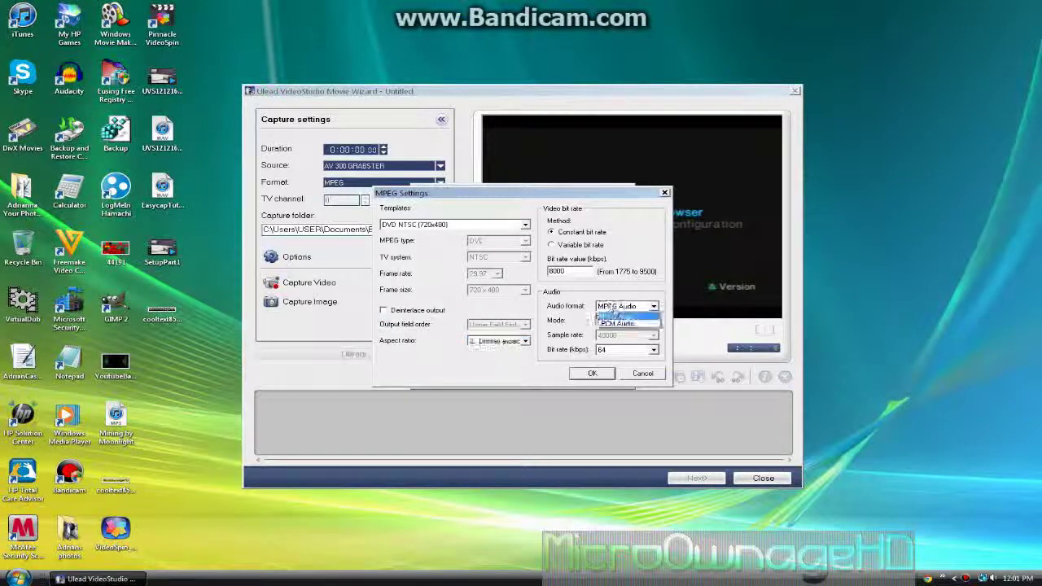
left_click(612, 317)
left_click(612, 323)
left_click(611, 329)
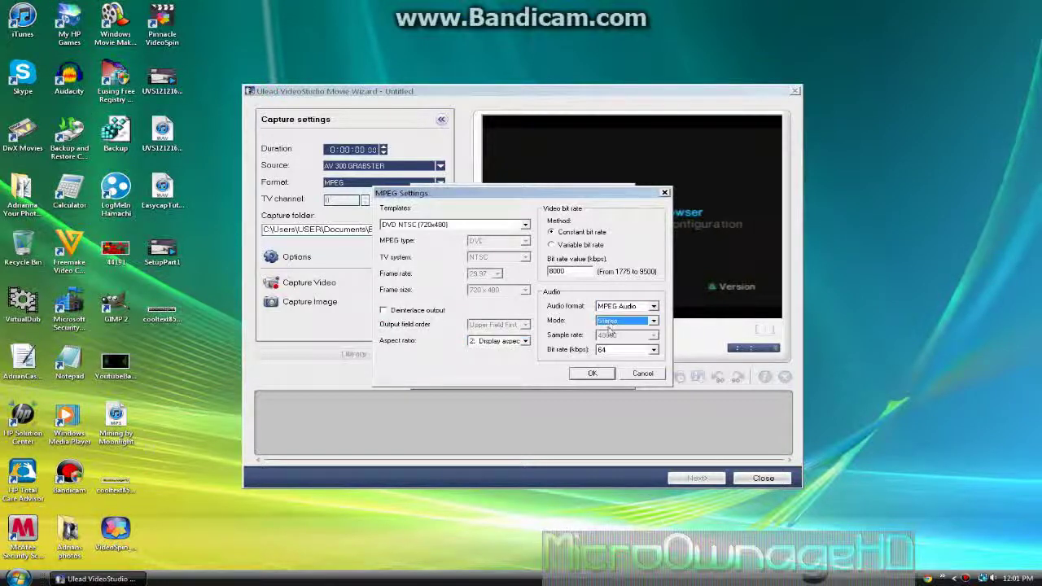
left_click(607, 351)
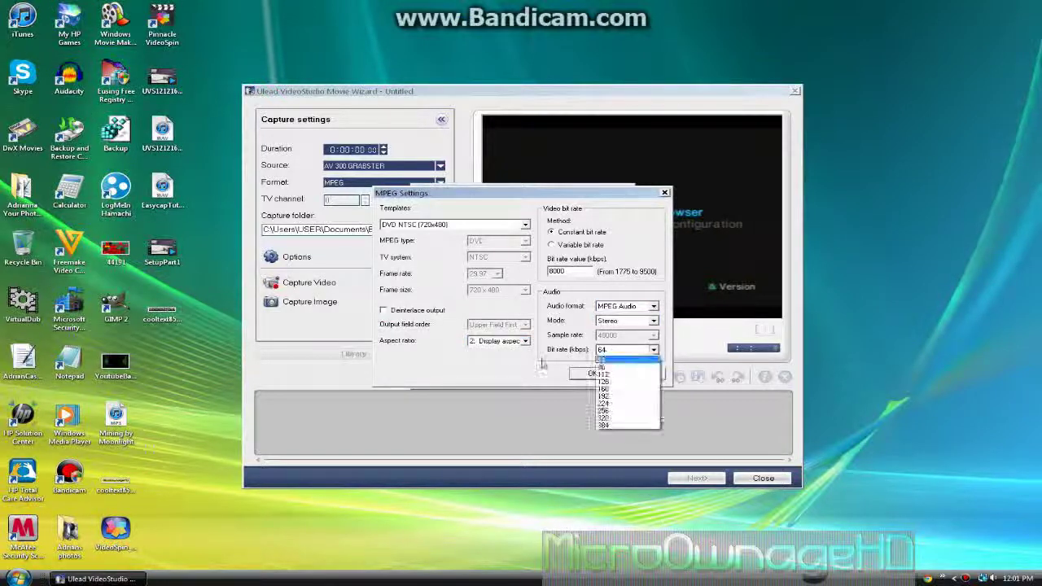
left_click(609, 397)
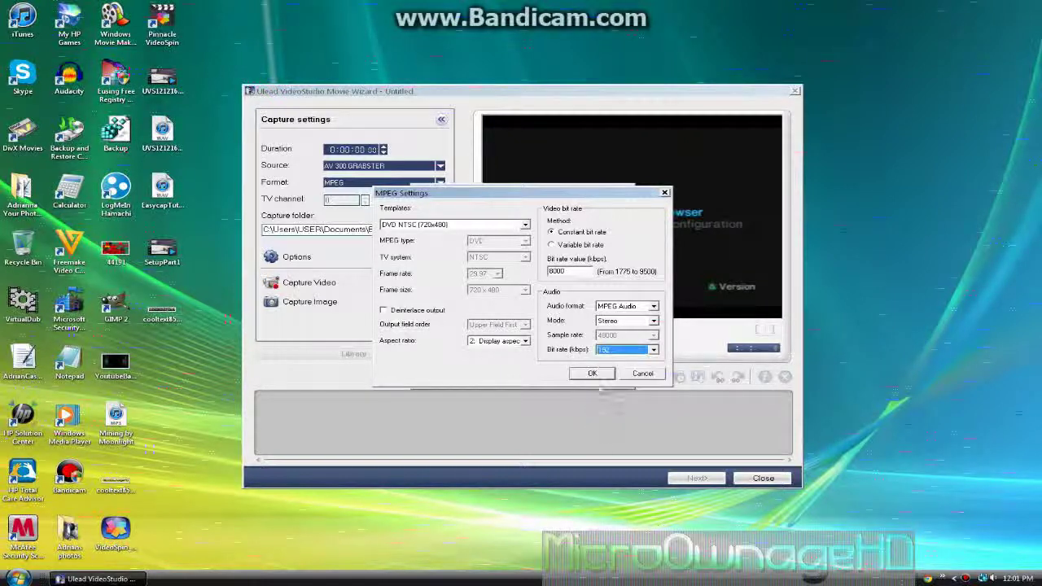
left_click(593, 374)
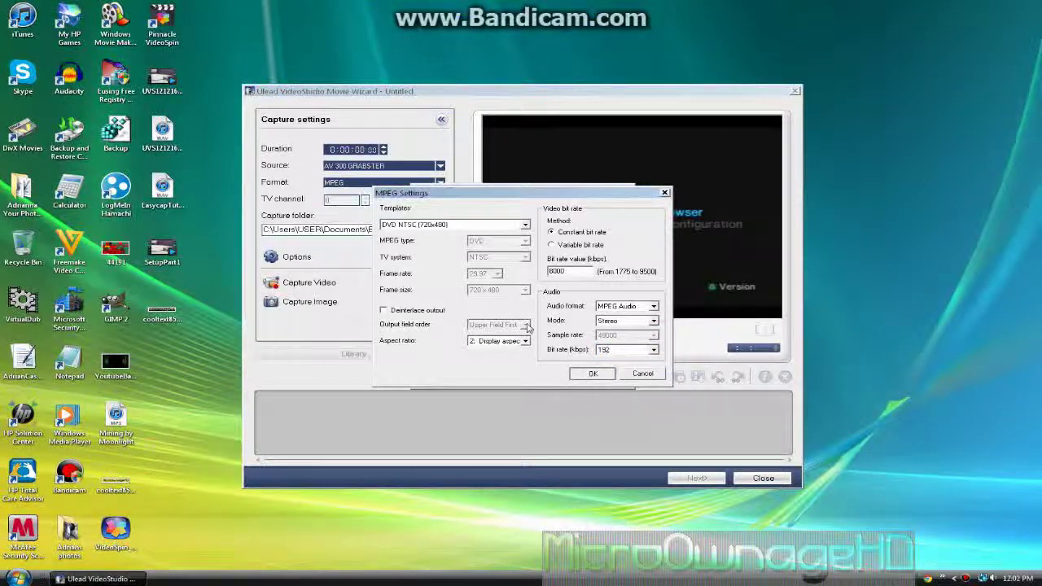
key("Return")
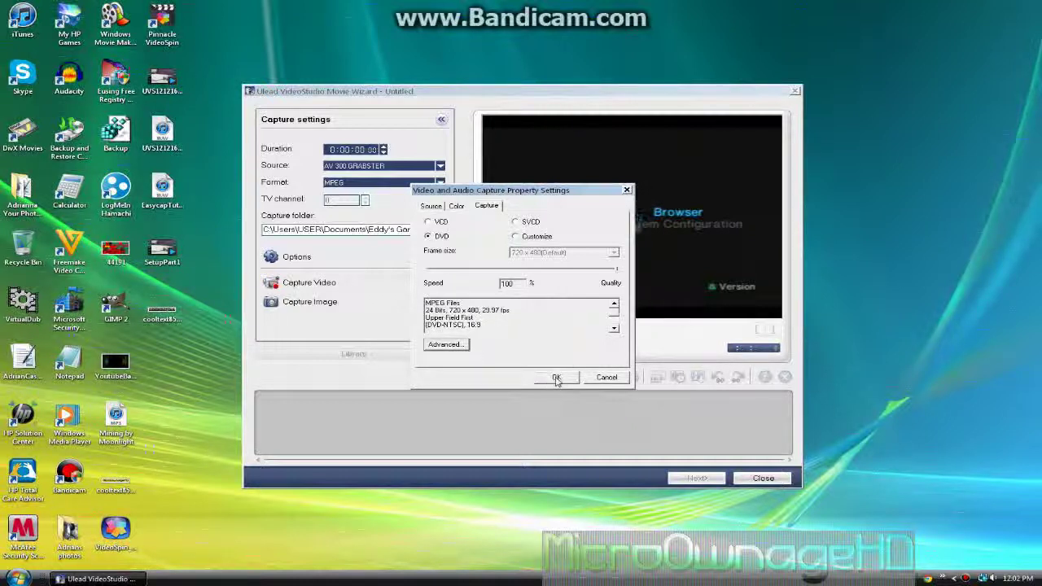
Accept the DVD capture properties and move the Movie Wizard window down and left.
left_click(556, 378)
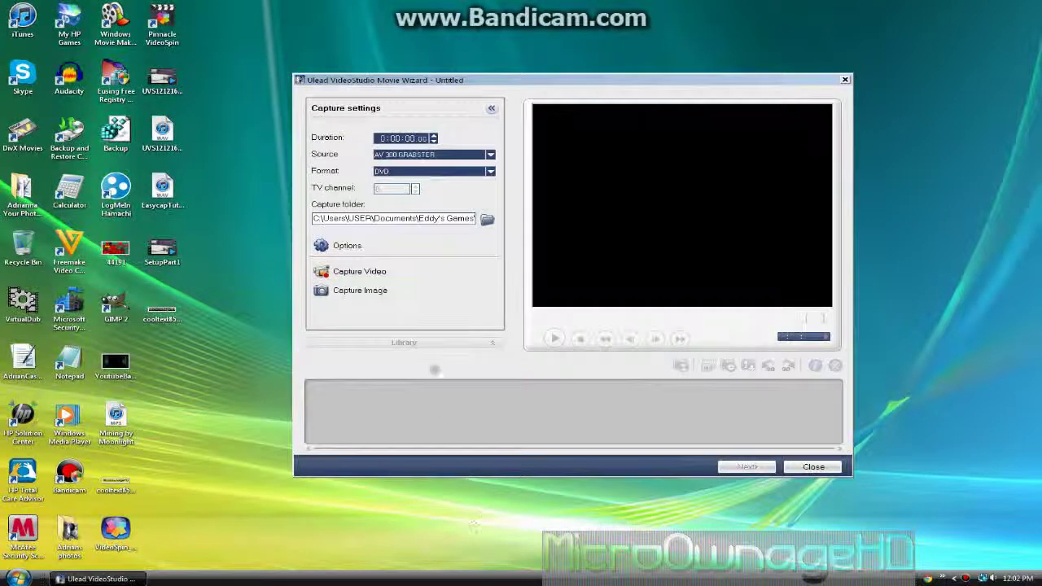
left_click_drag(397, 98, 364, 123)
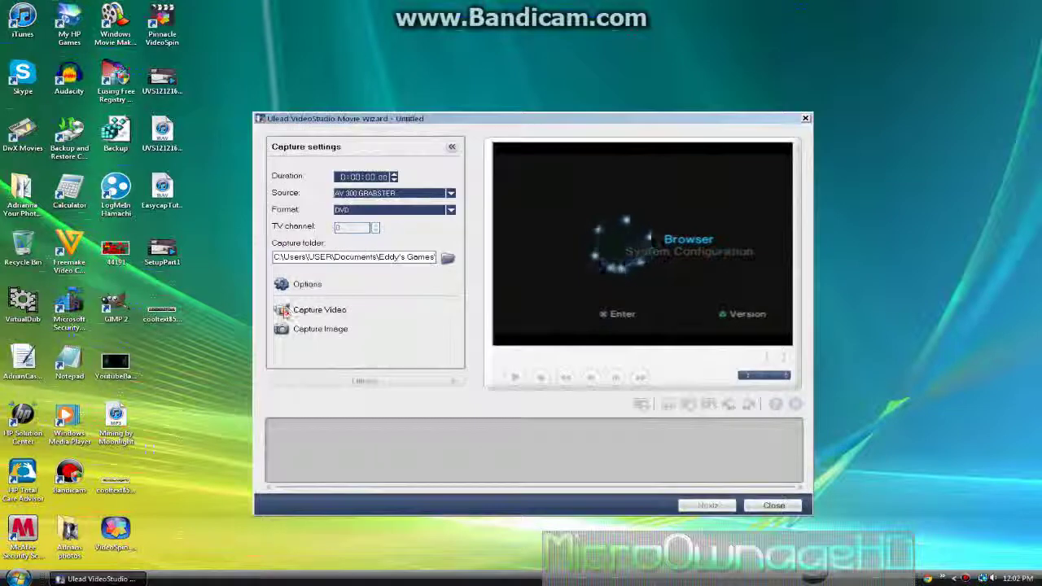
Capture a roughly 8-second clip, UVS121216-001.MPG, from the AV 300 Grabster.
left_click(285, 312)
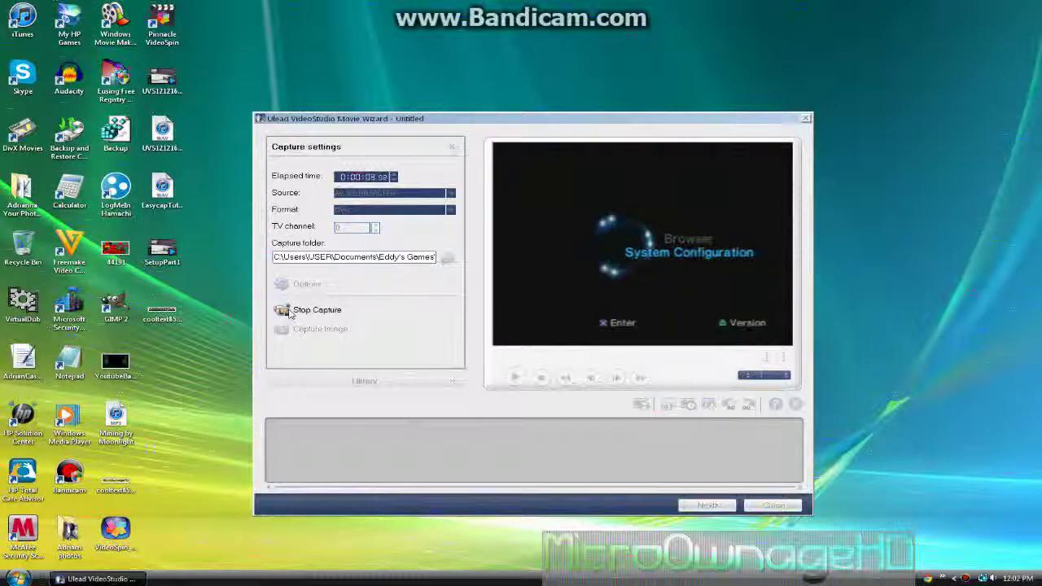
left_click(295, 311)
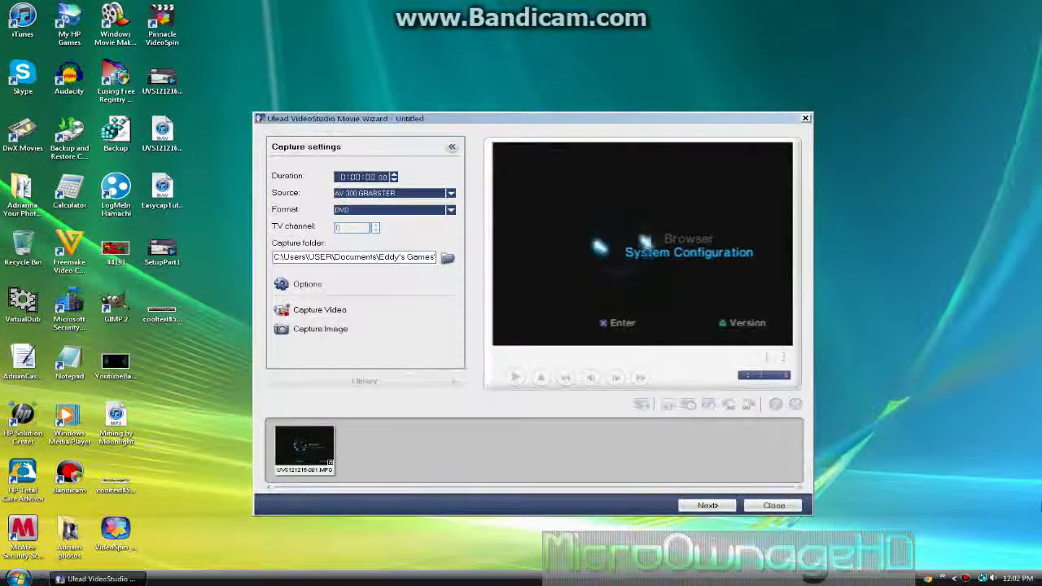
left_click(967, 578)
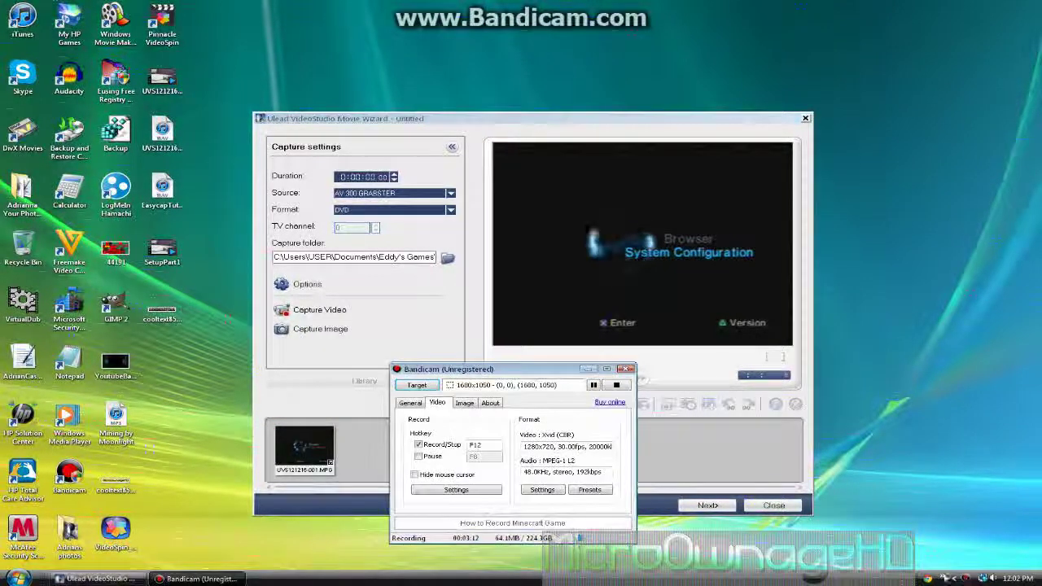